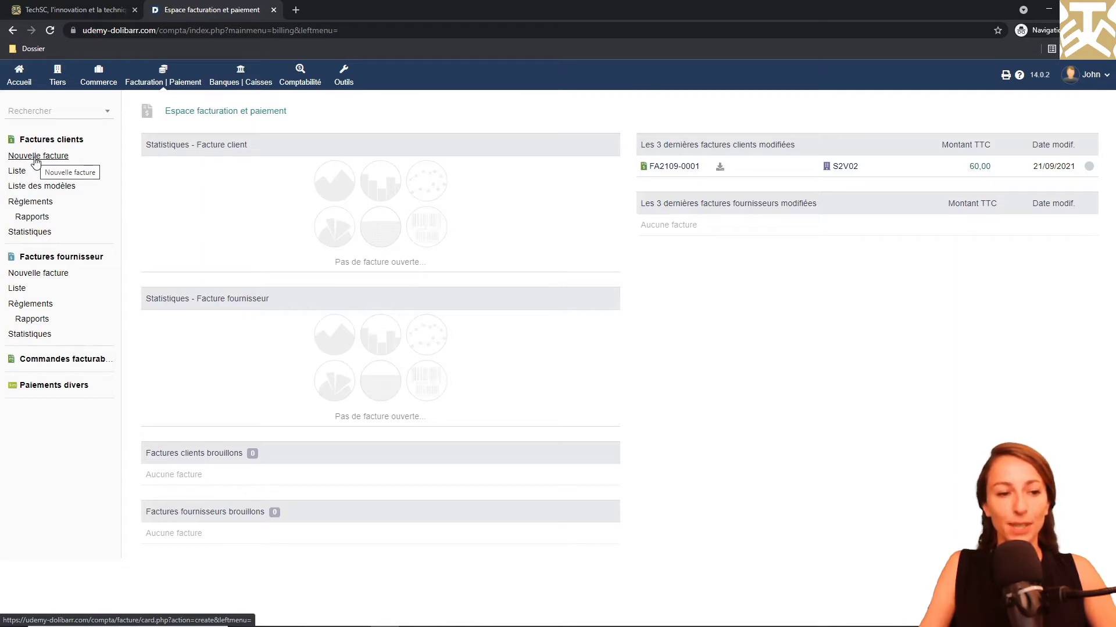
Step: Create a draft standard customer invoice for S4V05 - Electaboul, dated today (30/09/2021), keeping the default payment terms
{"action": "left_click", "coordinate": [36, 161]}
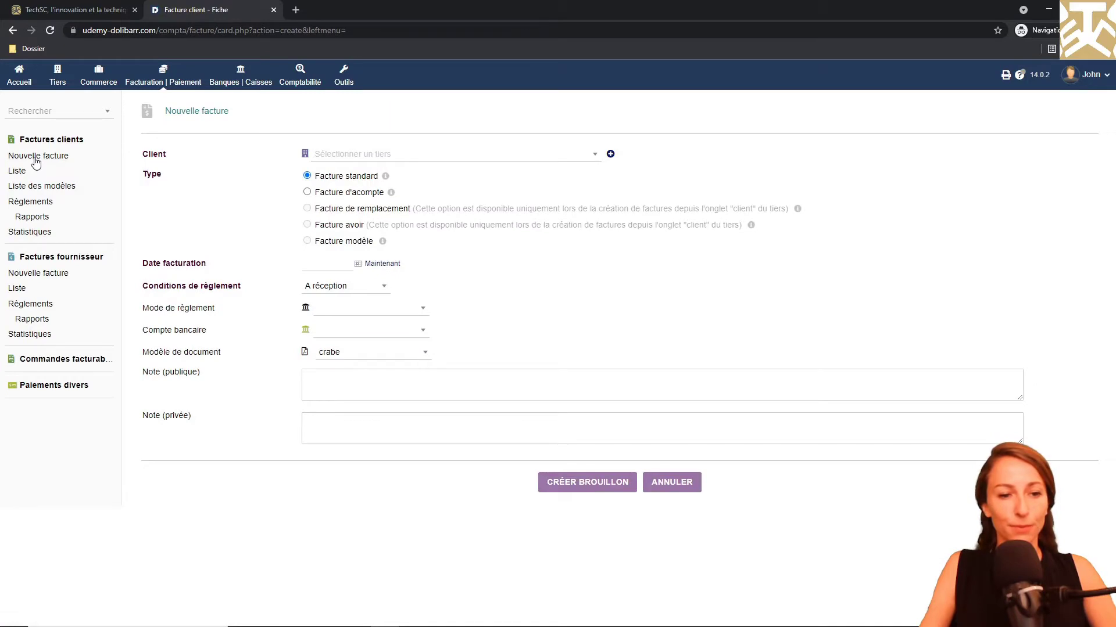
{"action": "left_click", "coordinate": [387, 155]}
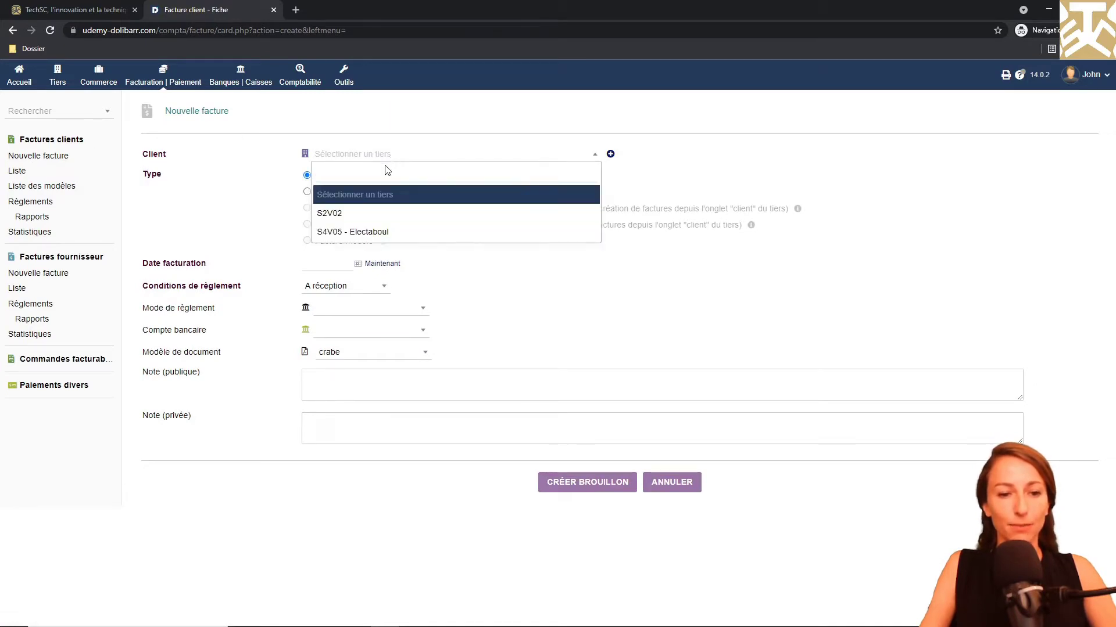
{"action": "left_click", "coordinate": [372, 232]}
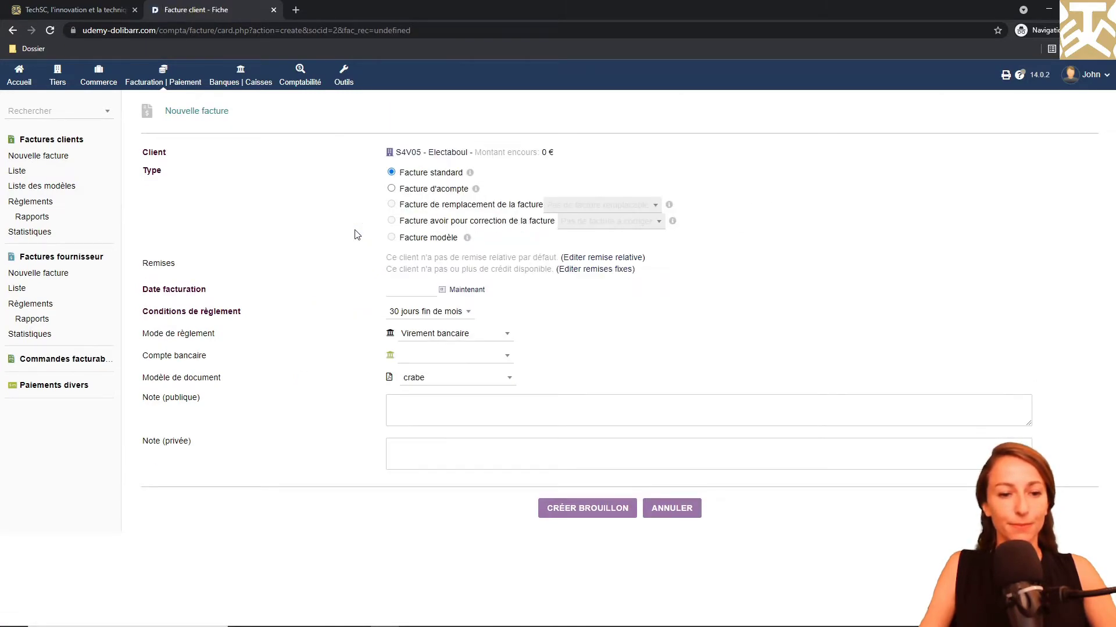
{"action": "left_click", "coordinate": [467, 291]}
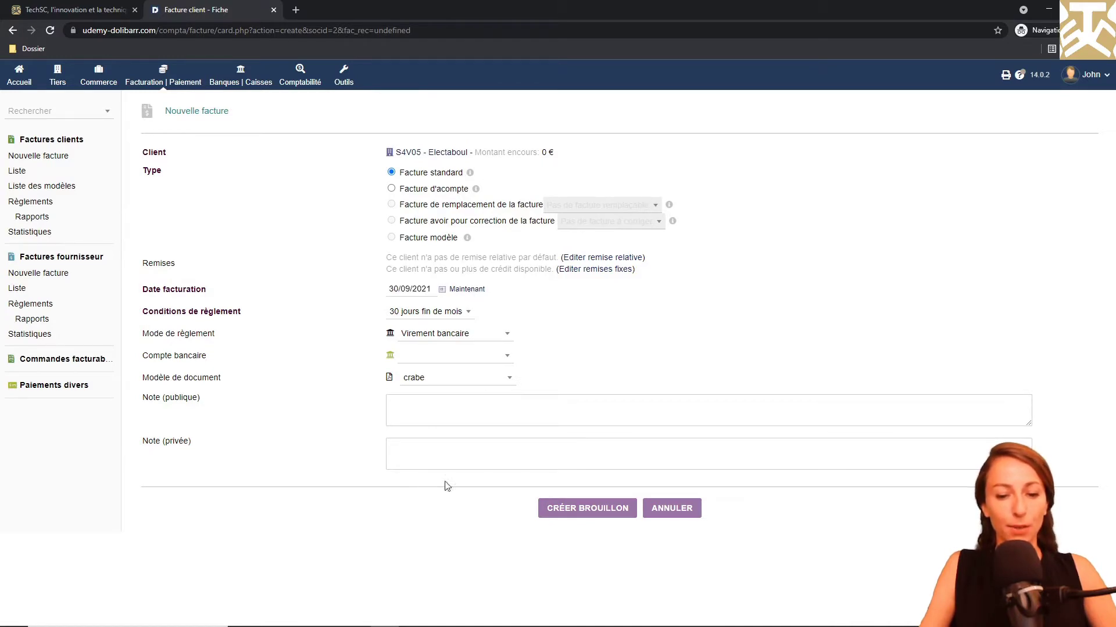
{"action": "left_click", "coordinate": [617, 510]}
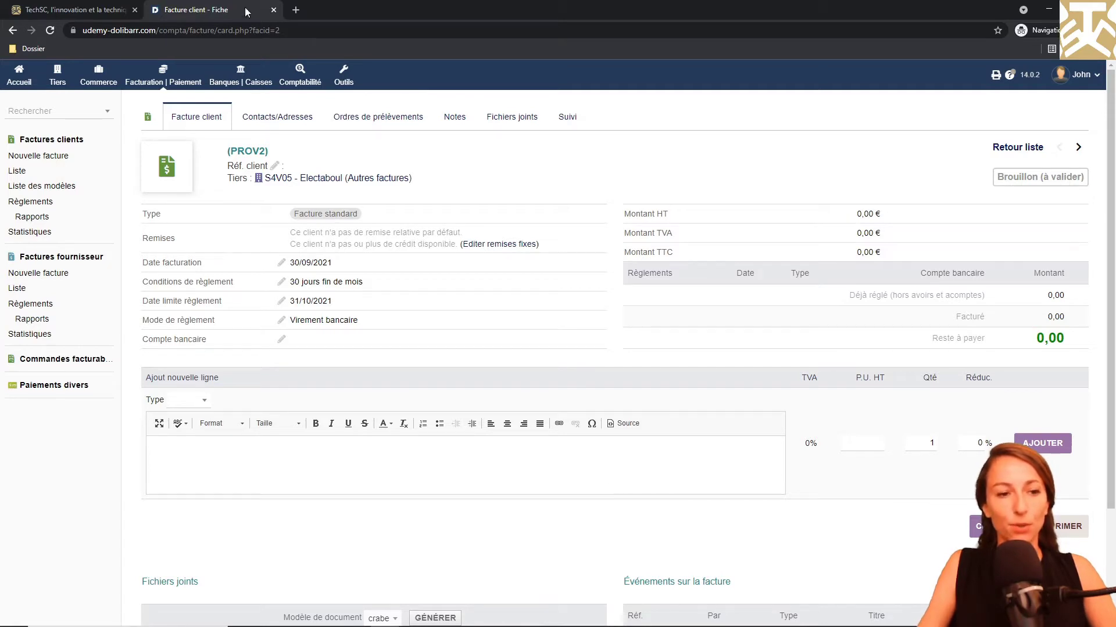
Step: Filter the commercial proposals to those signed and awaiting invoicing, and open proposal PR2109-0002
{"action": "left_click", "coordinate": [95, 86]}
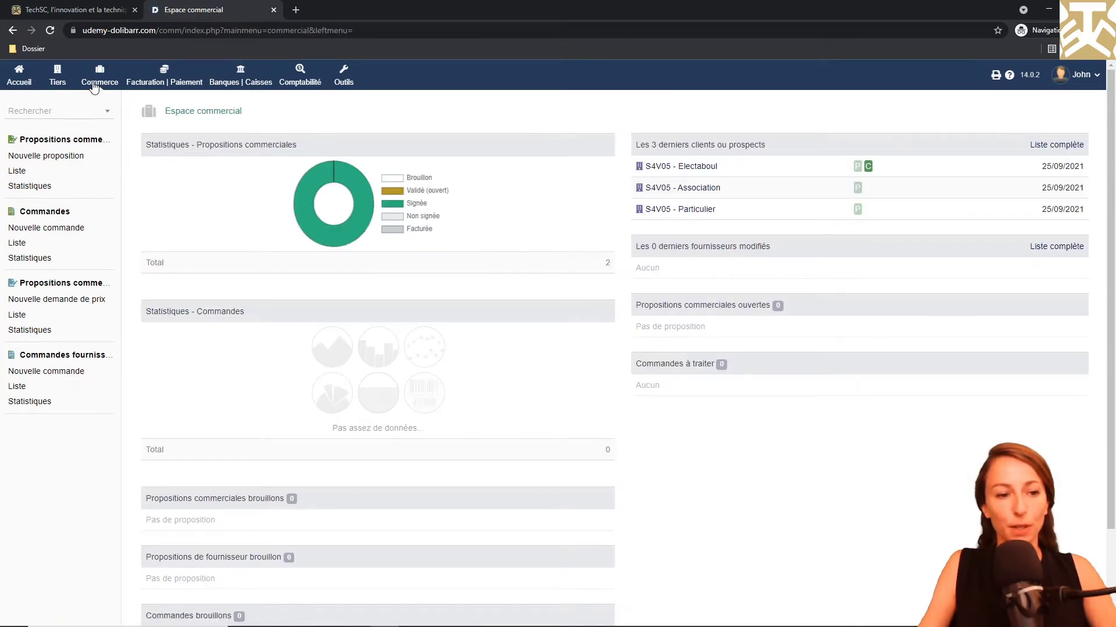
{"action": "left_click", "coordinate": [17, 172]}
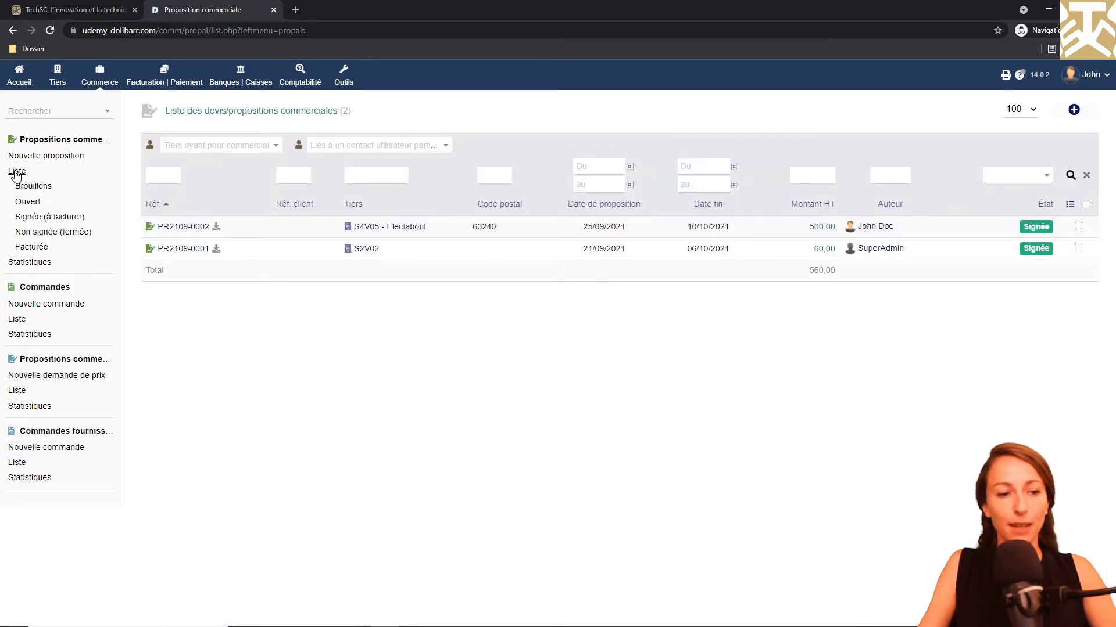
{"action": "left_click", "coordinate": [36, 223]}
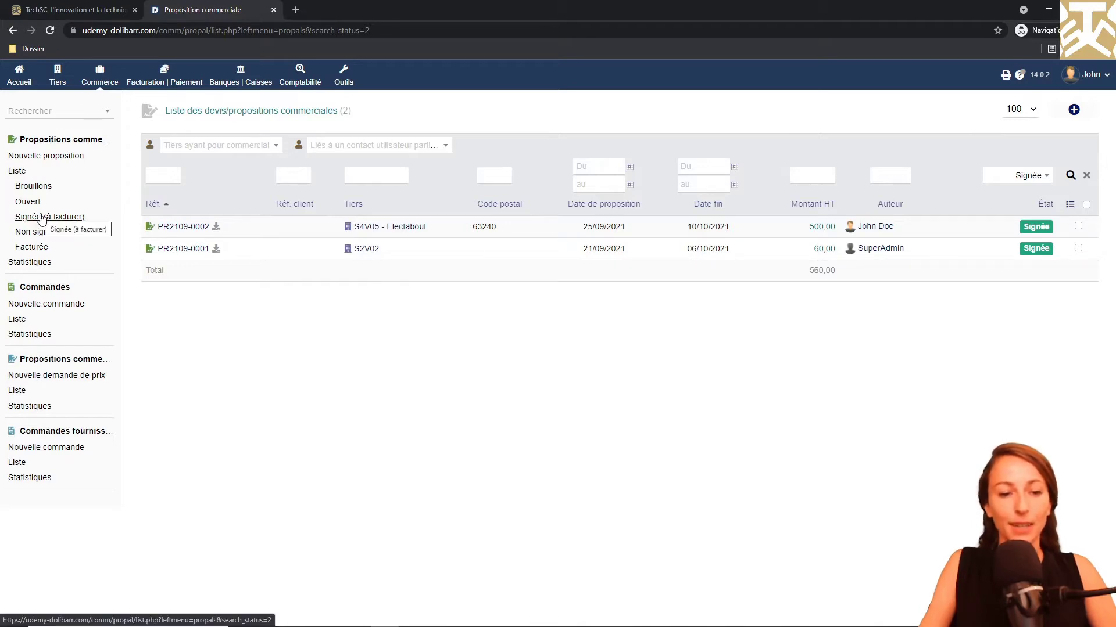
{"action": "left_click", "coordinate": [204, 231]}
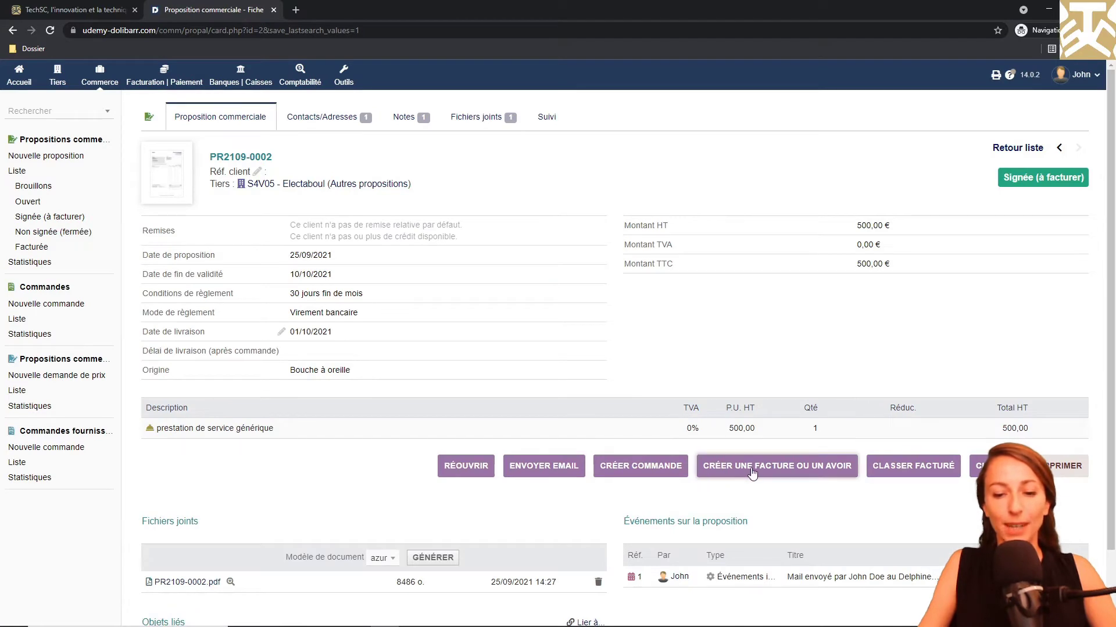
Step: Create a draft standard invoice from proposal PR2109-0002, with today's date (30/09/2021) as the invoice date
{"action": "left_click", "coordinate": [752, 468]}
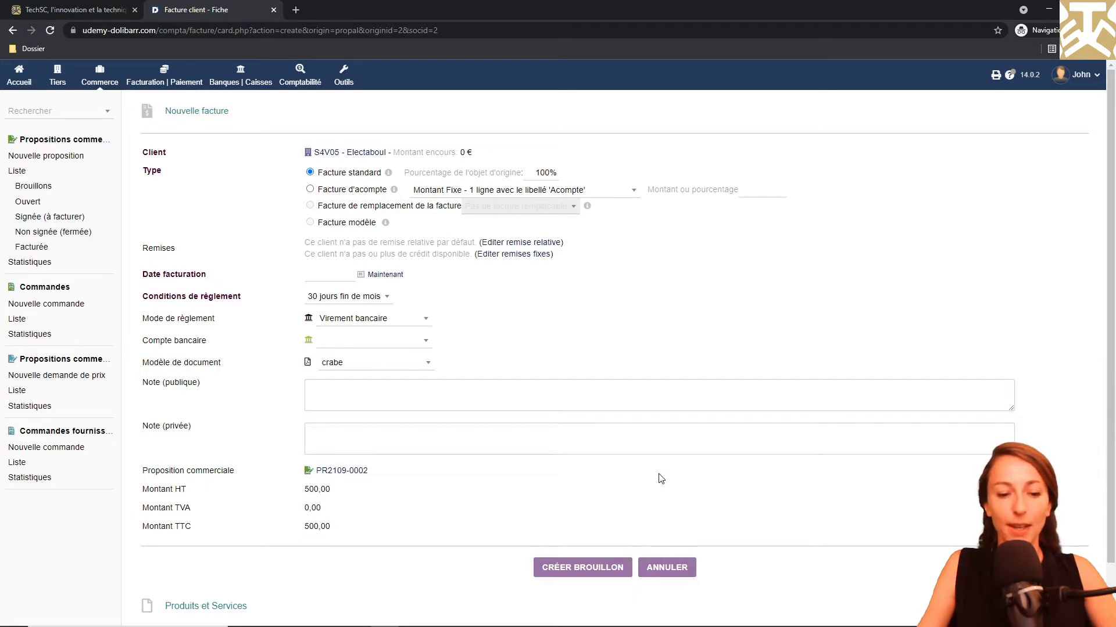
{"action": "mouse_move", "coordinate": [333, 472]}
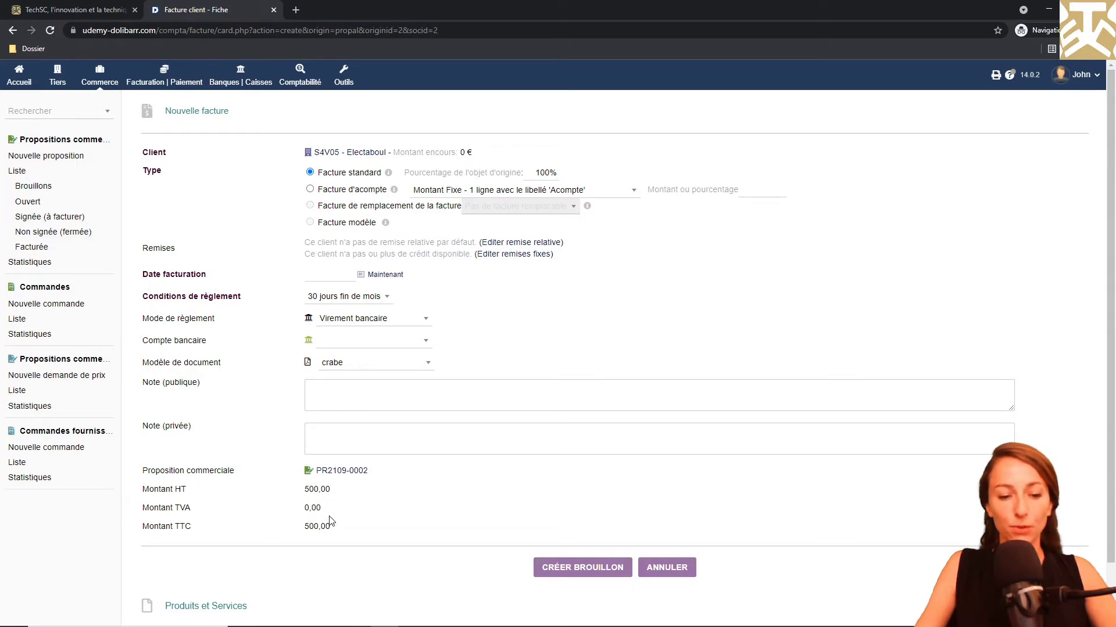
{"action": "scroll", "coordinate": [332, 521], "scroll_direction": "down", "scroll_amount": 1}
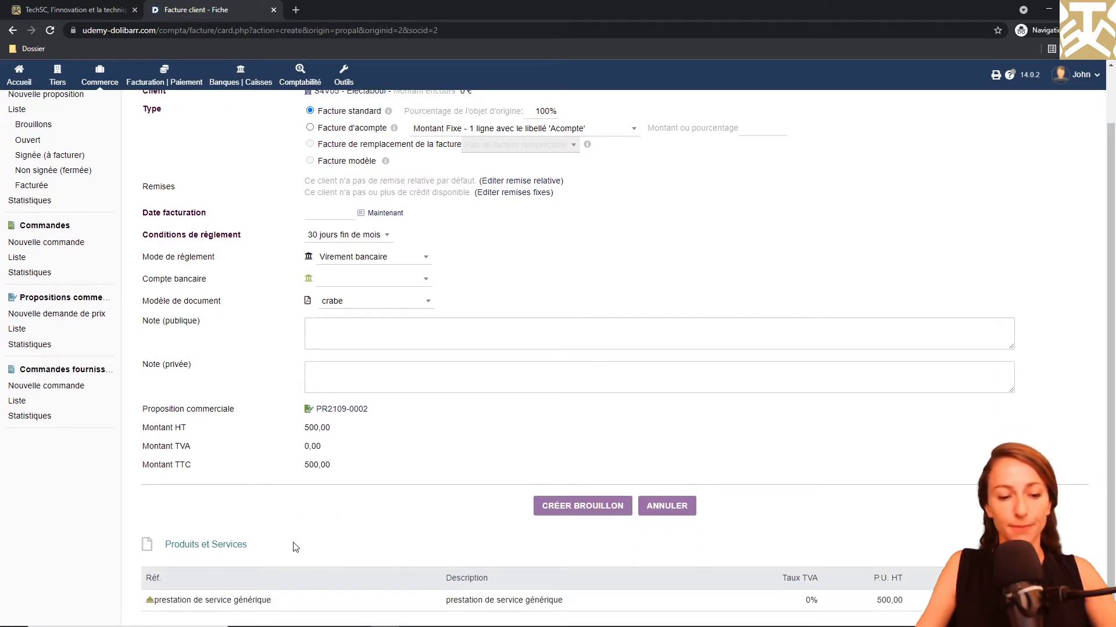
{"action": "left_click", "coordinate": [385, 214]}
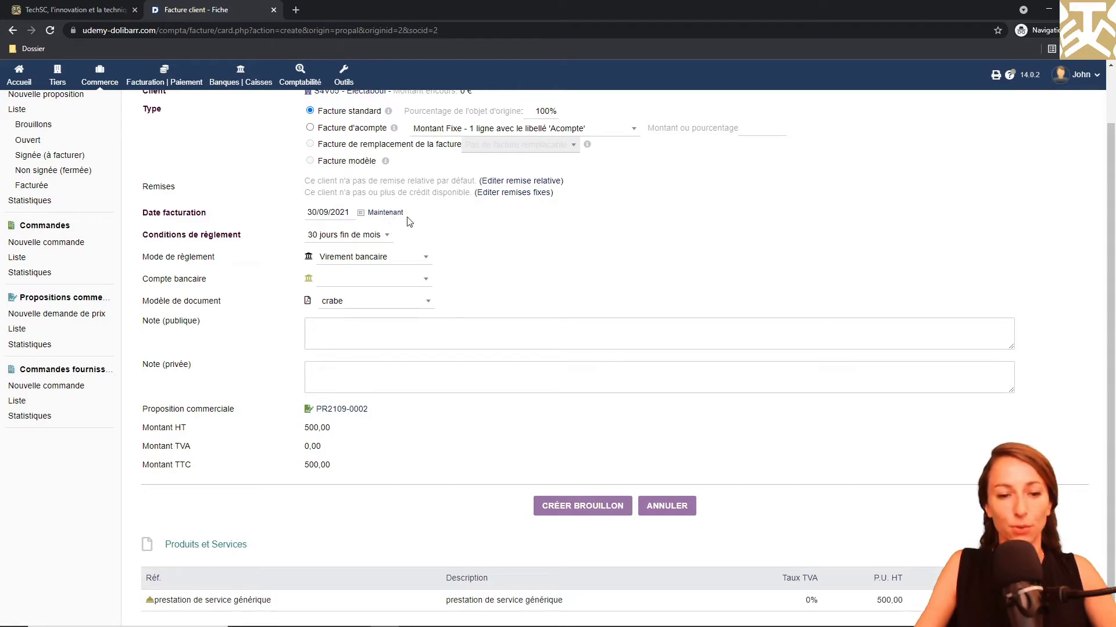
{"action": "left_click", "coordinate": [588, 506]}
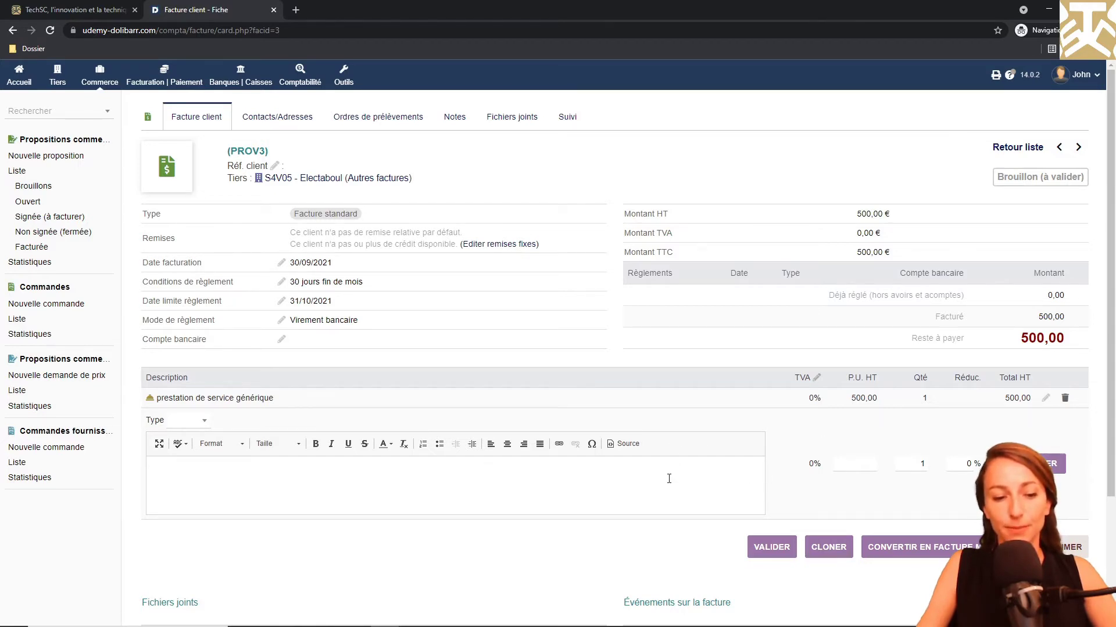
Step: Add the S4V05 - Electaboul contact to the draft invoice as "Contact client facturation"
{"action": "scroll", "coordinate": [658, 473], "scroll_direction": "down", "scroll_amount": 3}
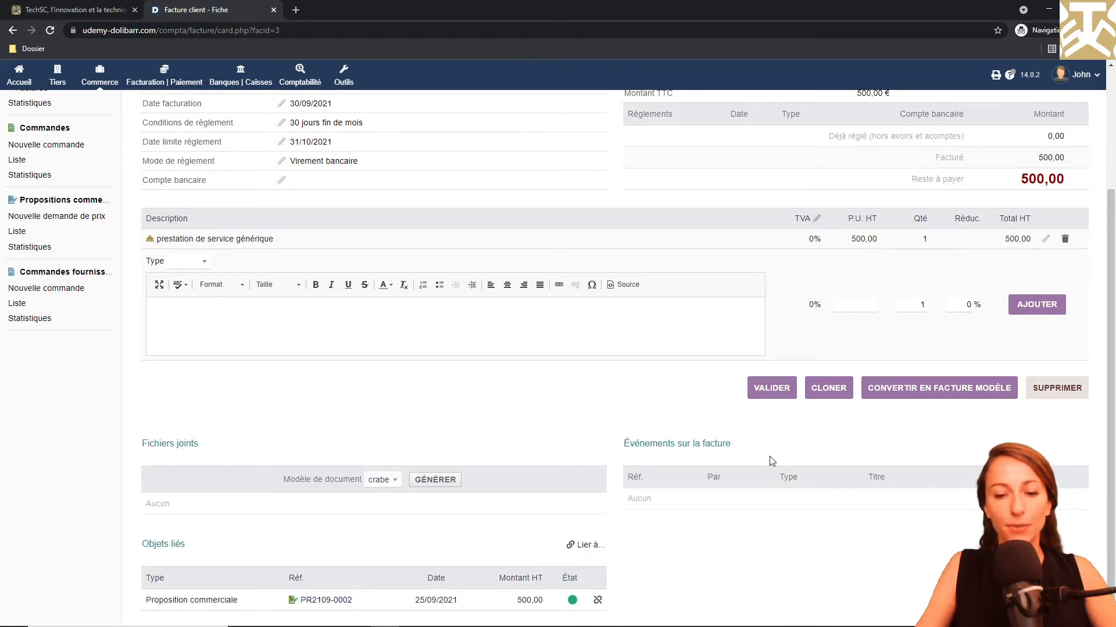
{"action": "scroll", "coordinate": [771, 461], "scroll_direction": "up", "scroll_amount": 3}
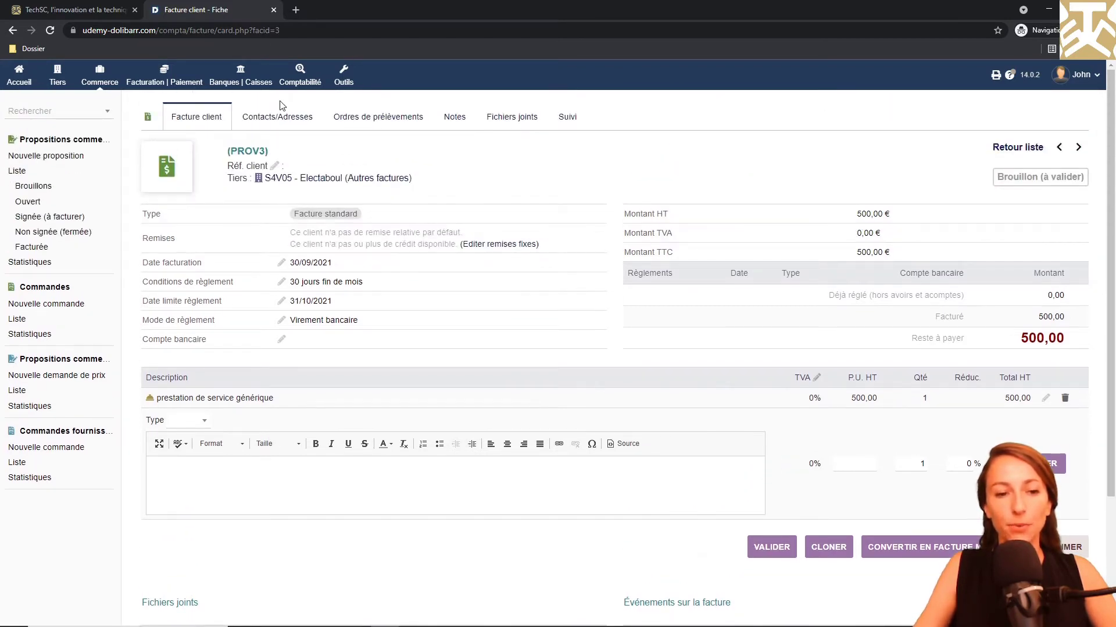
{"action": "left_click", "coordinate": [270, 120]}
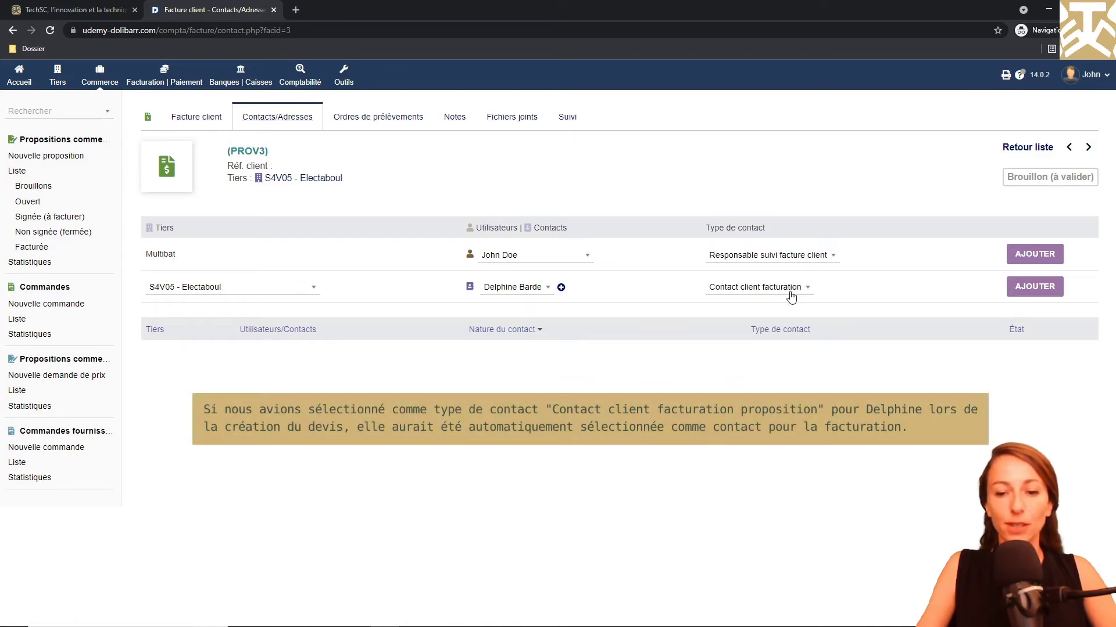
{"action": "left_click", "coordinate": [1035, 291]}
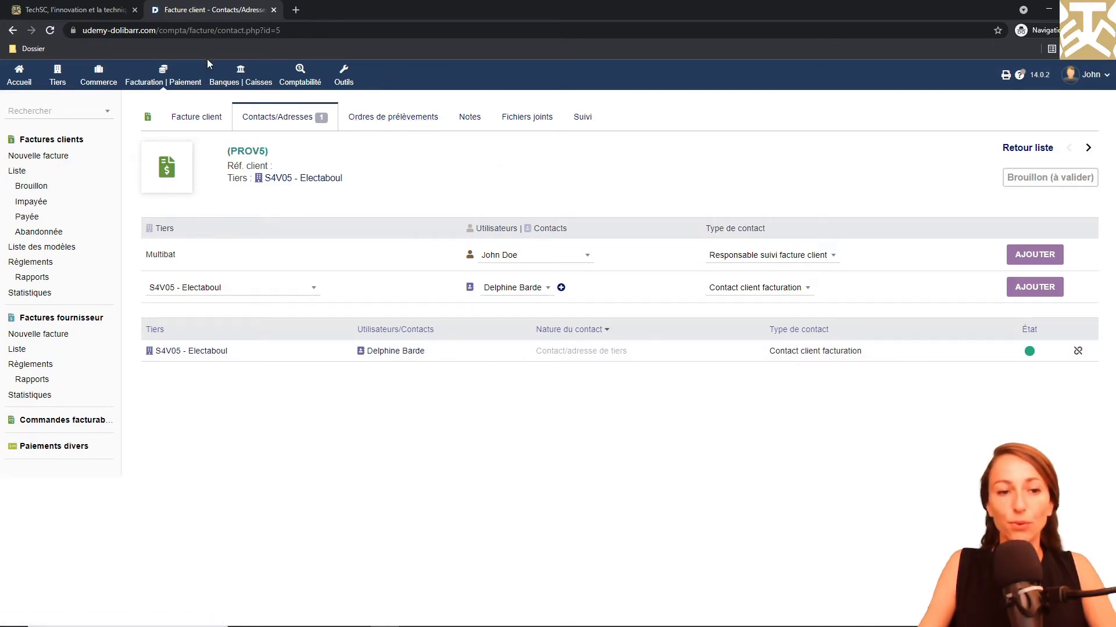
Step: Return to the draft invoice's main card and validate the invoice
{"action": "left_click", "coordinate": [192, 125]}
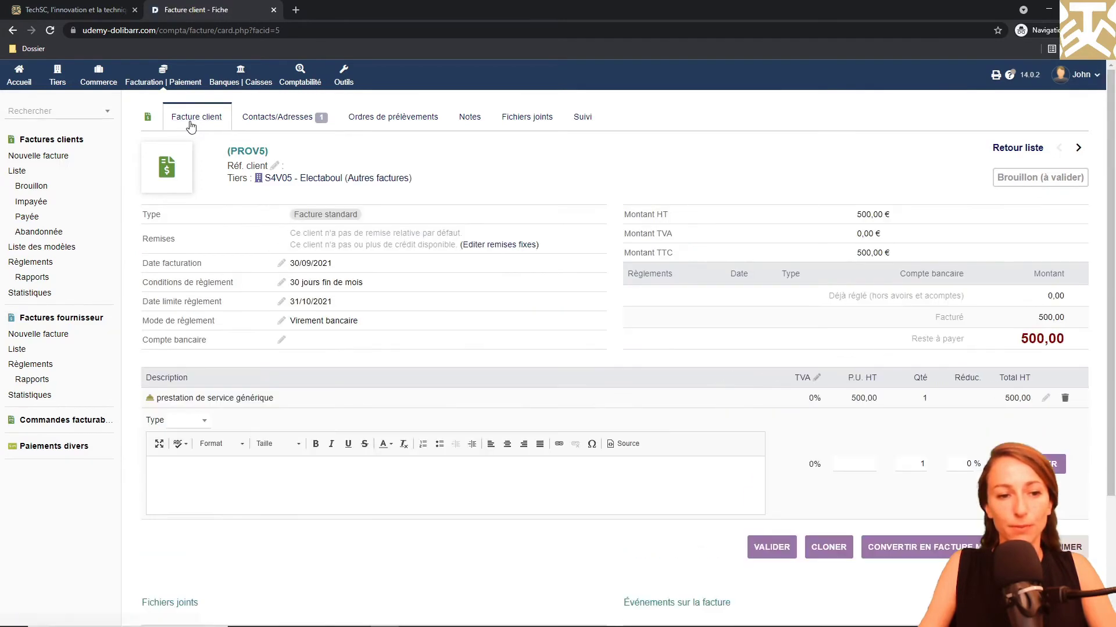
{"action": "left_click", "coordinate": [773, 549]}
{"action": "left_click", "coordinate": [642, 387]}
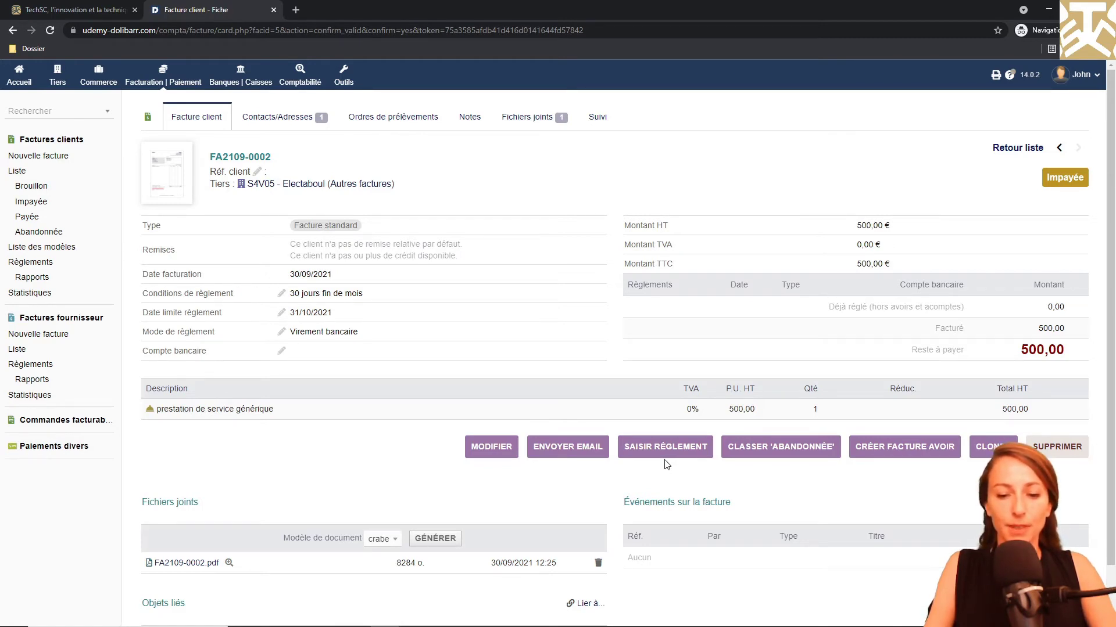
Step: Classify invoice FA2109-0002 as abandoned with the reason "Mauvais payeur", and reopen it
{"action": "left_click", "coordinate": [789, 460]}
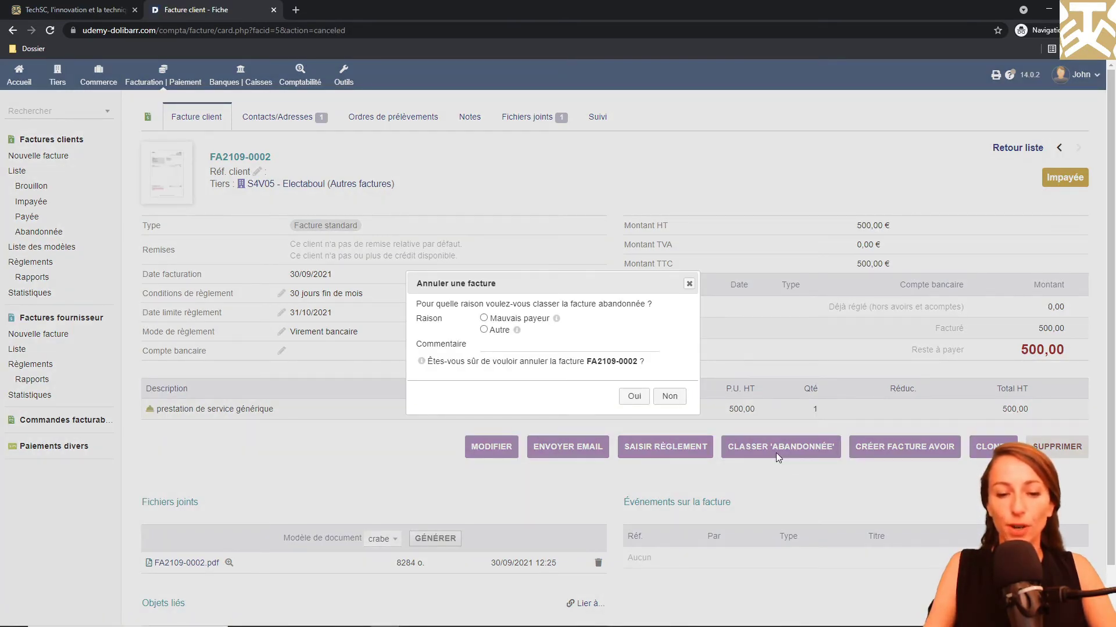
{"action": "mouse_move", "coordinate": [514, 336]}
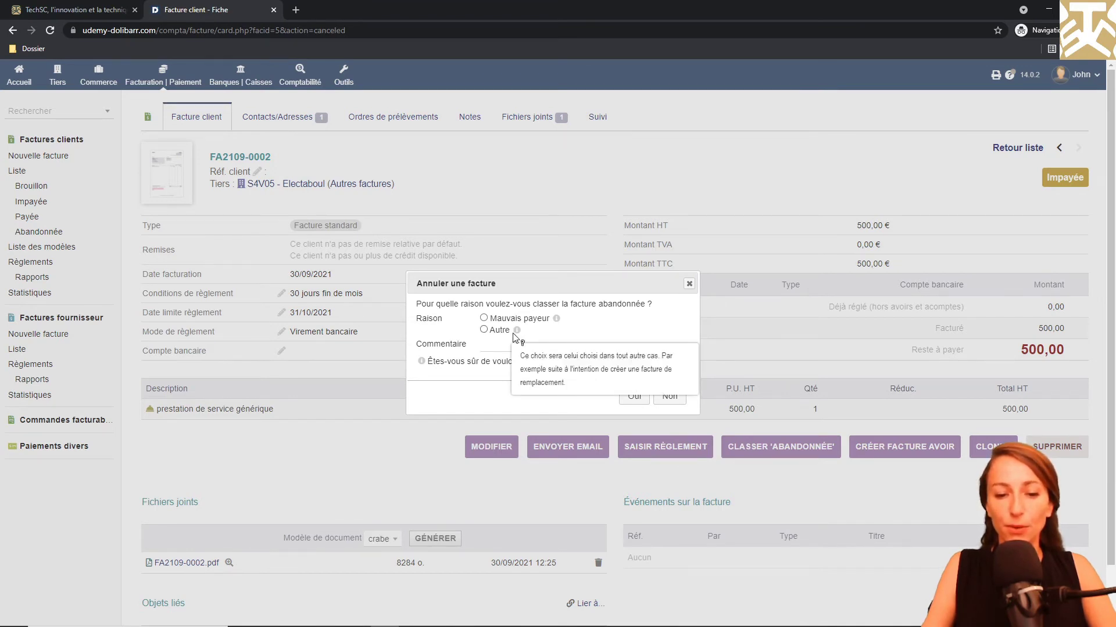
{"action": "left_click", "coordinate": [483, 318]}
{"action": "left_click", "coordinate": [634, 397]}
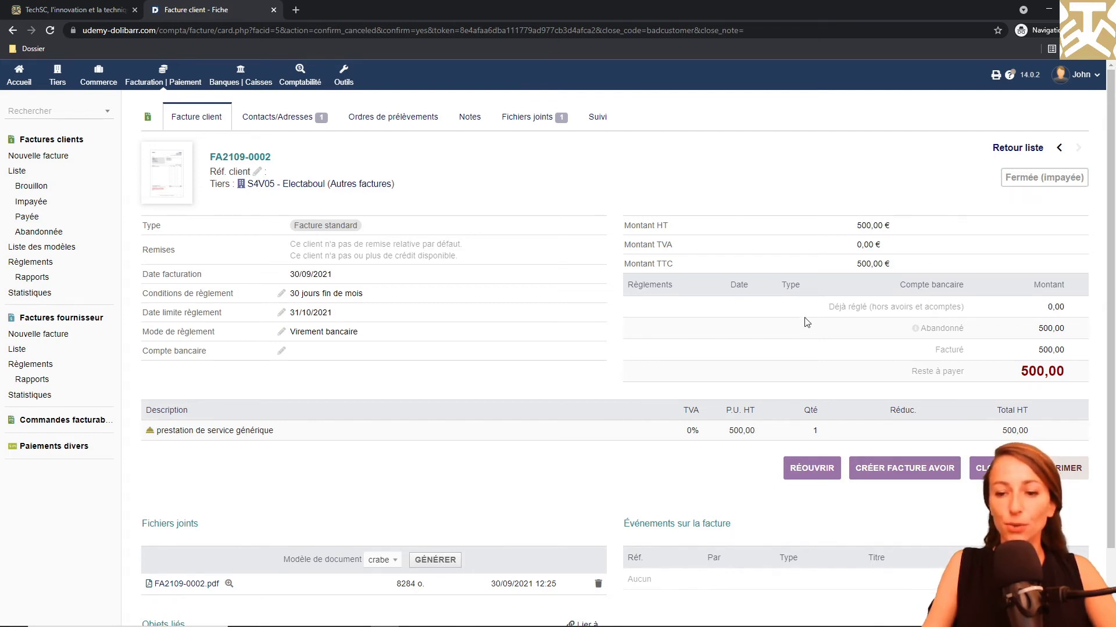
{"action": "mouse_move", "coordinate": [916, 334]}
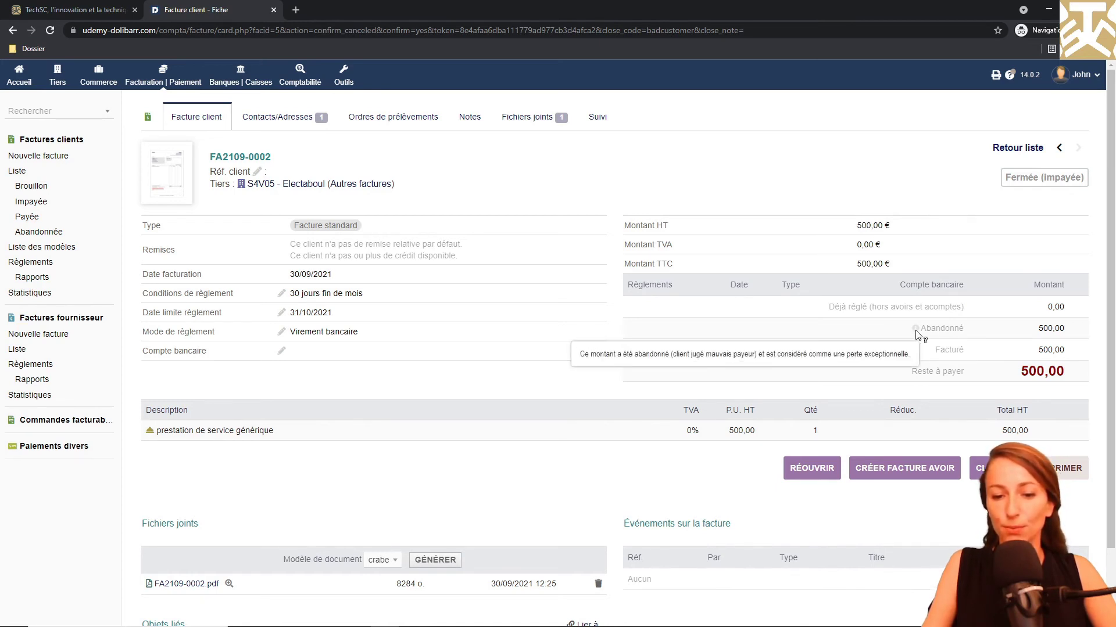
{"action": "left_click", "coordinate": [812, 470]}
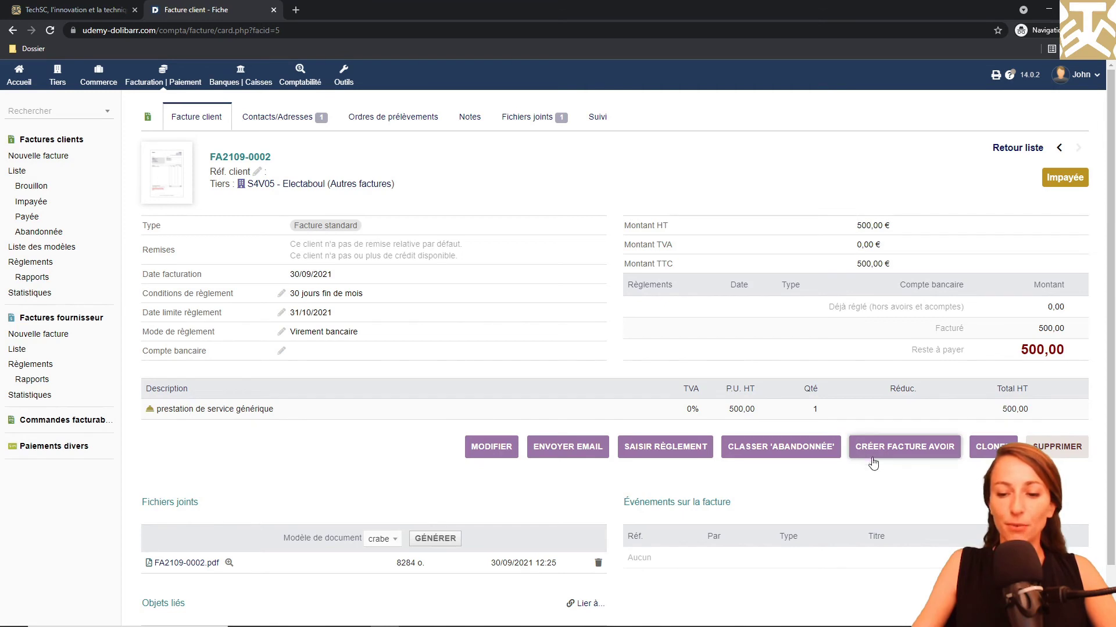
Step: Start a credit note correcting invoice FA2109-0002 and cancel its creation
{"action": "left_click", "coordinate": [906, 450]}
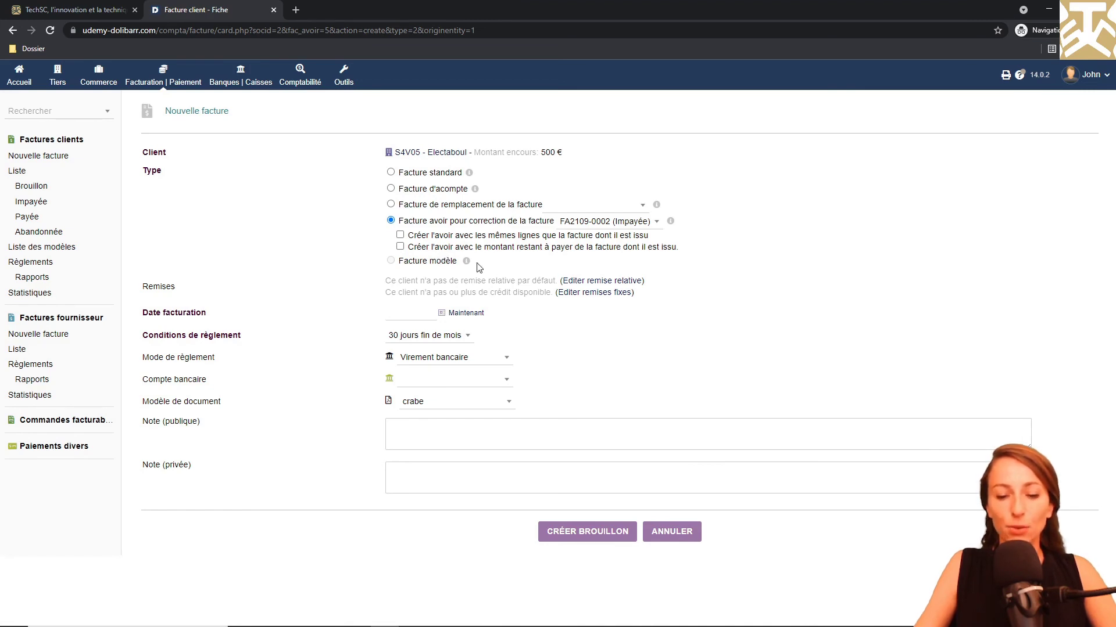
{"action": "left_click", "coordinate": [686, 531]}
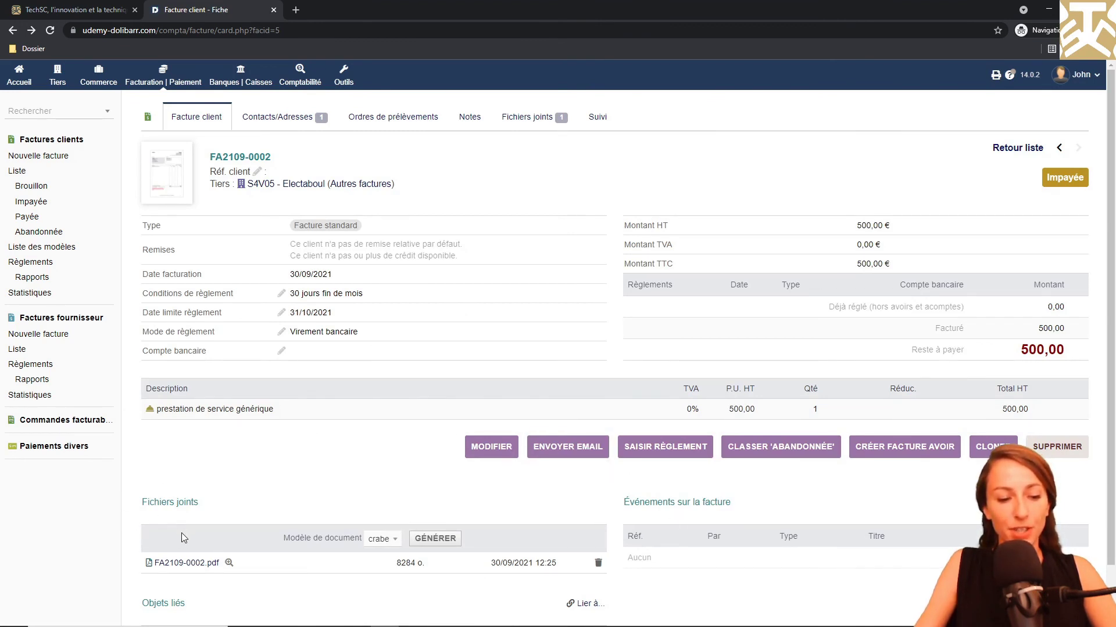
Step: Preview the generated PDF of invoice FA2109-0002, check its header, lines and payment details, and close the preview
{"action": "left_click", "coordinate": [230, 564]}
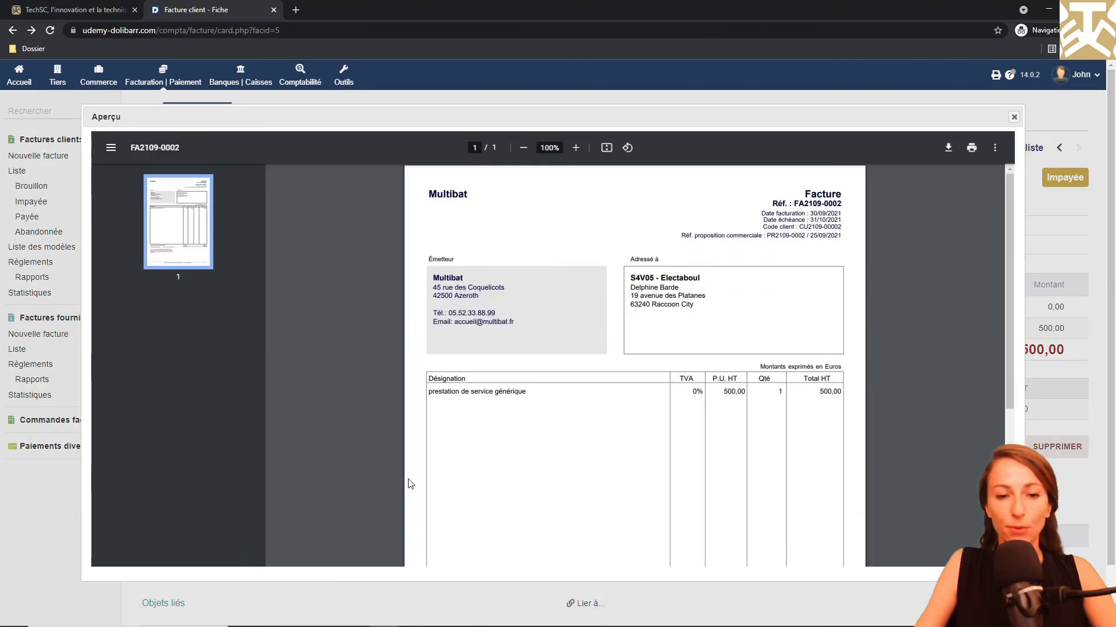
{"action": "scroll", "coordinate": [546, 472], "scroll_direction": "down", "scroll_amount": 5}
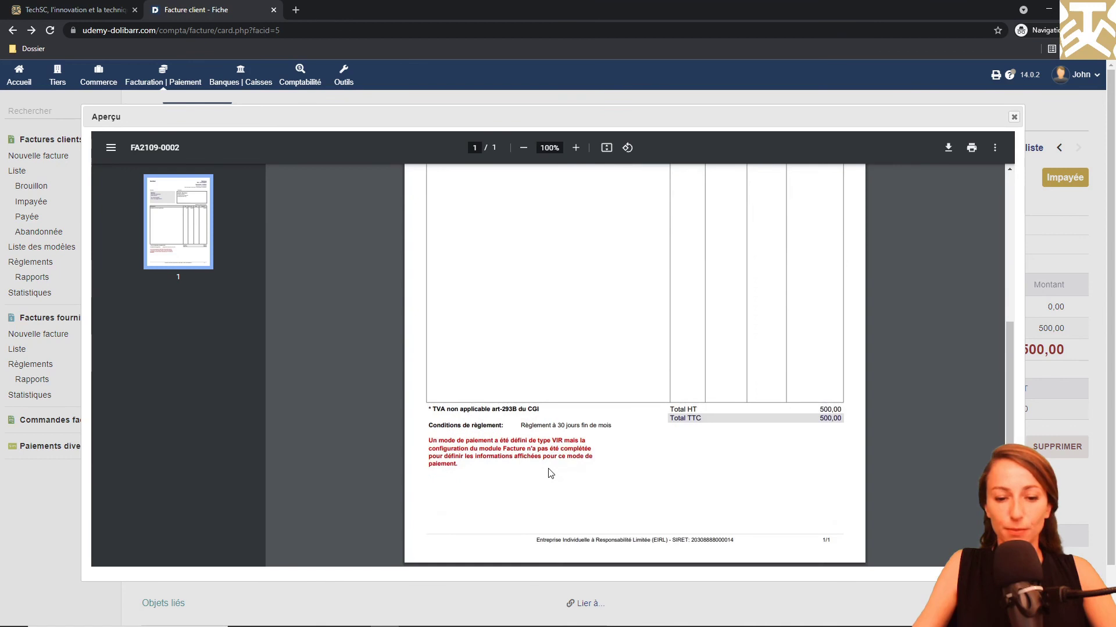
{"action": "scroll", "coordinate": [551, 474], "scroll_direction": "up", "scroll_amount": 5}
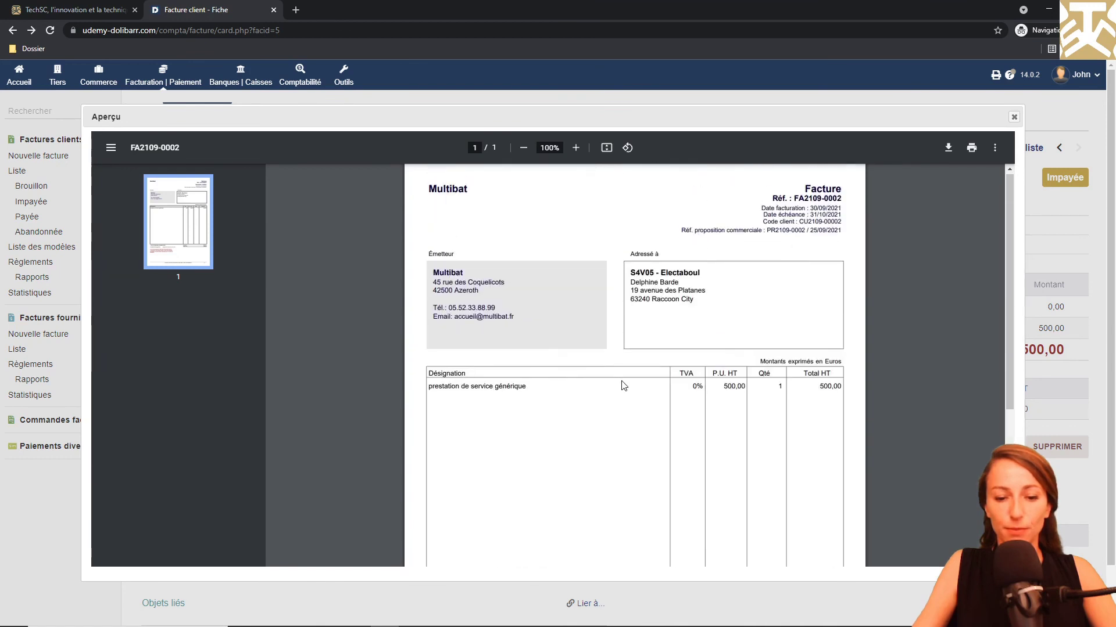
{"action": "left_click", "coordinate": [1013, 118]}
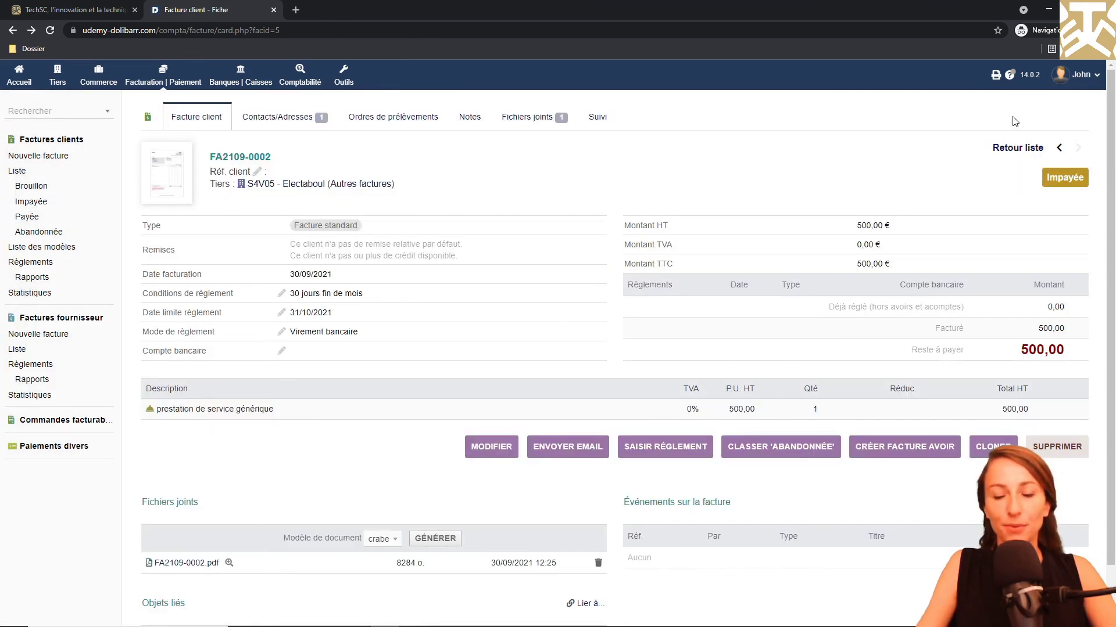